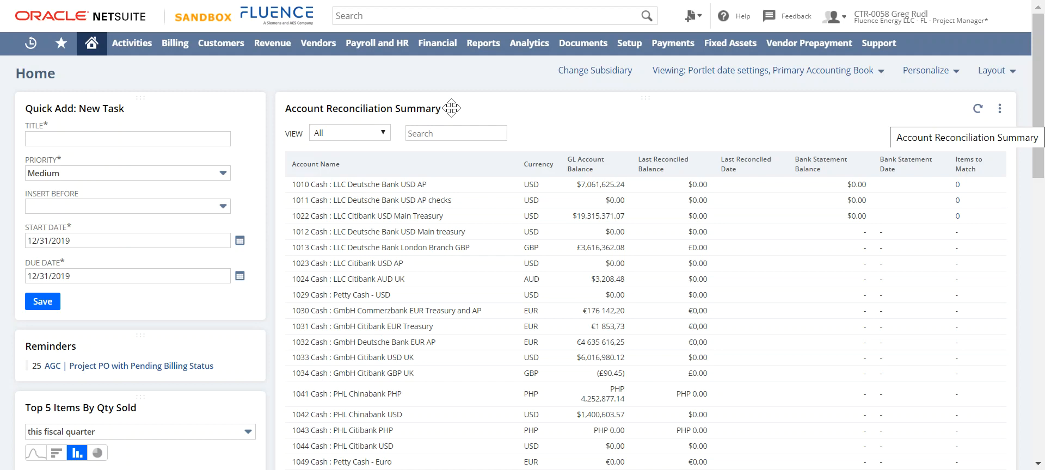
Step: Search the account globally for "approve time" and dismiss the suggestions
mouse_move(977, 39)
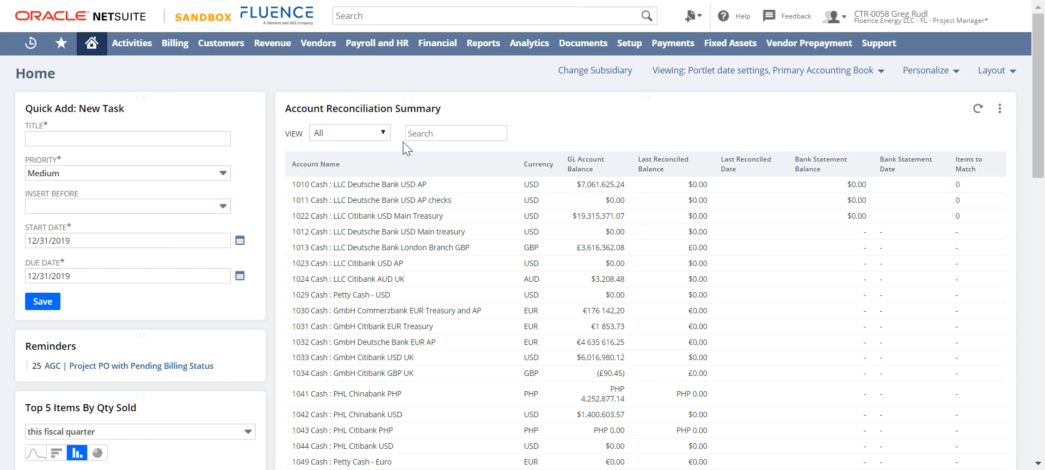
click(384, 18)
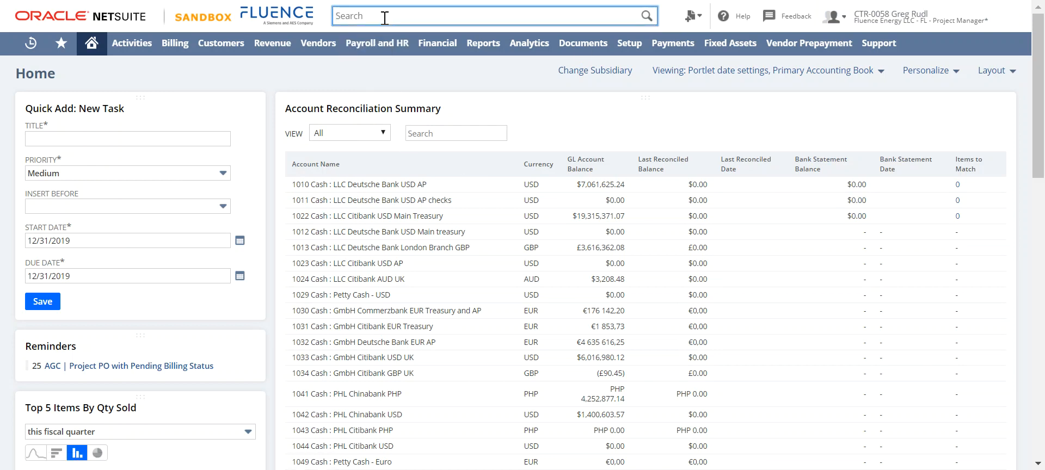
mouse_move(388, 48)
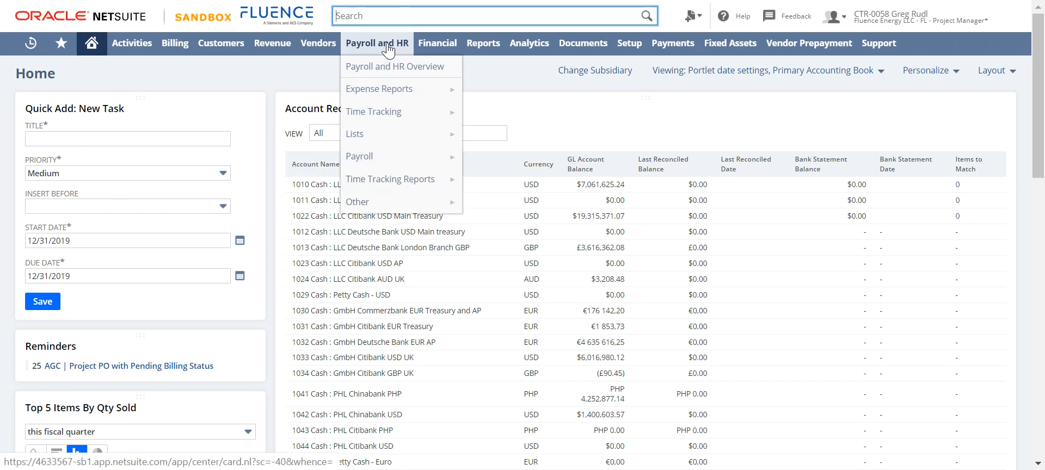
text(approve time)
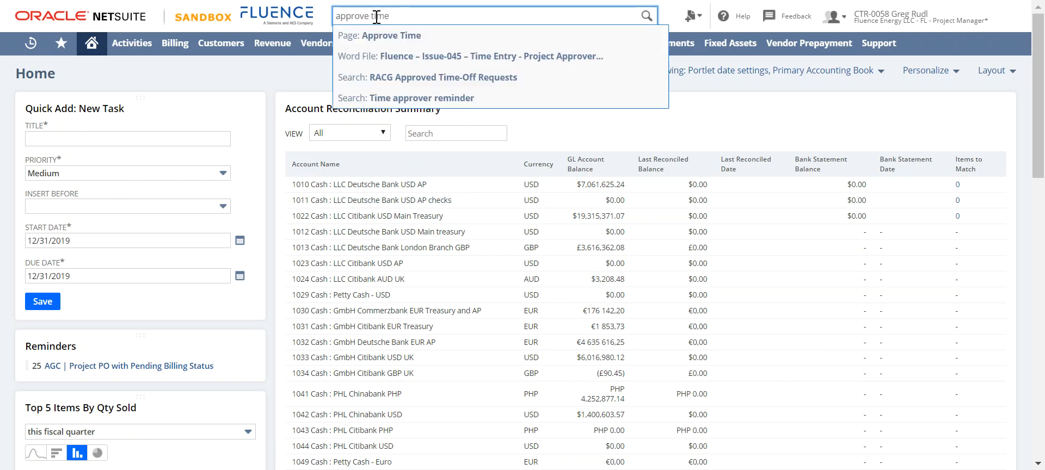
drag(404, 15, 345, 10)
click(281, 87)
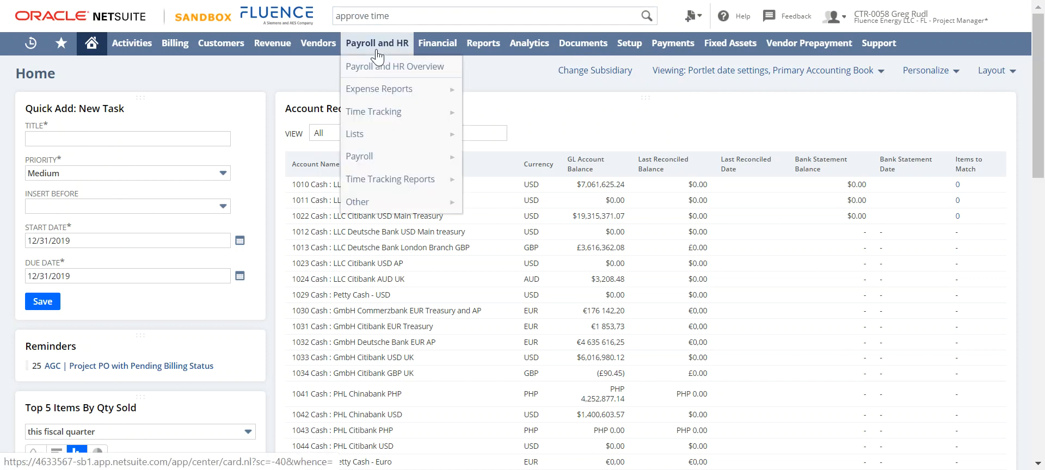
Step: Open the Approve Time page under payroll time tracking
mouse_move(364, 119)
mouse_move(497, 143)
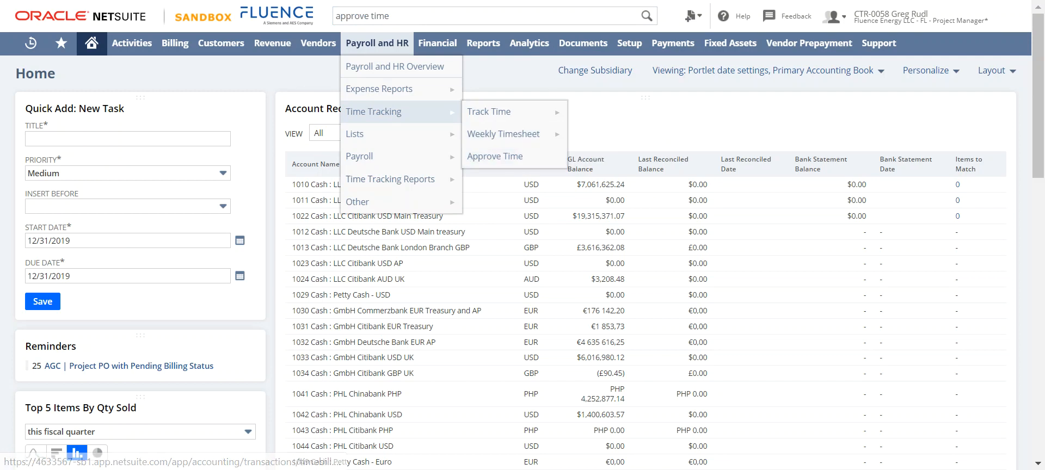
click(495, 157)
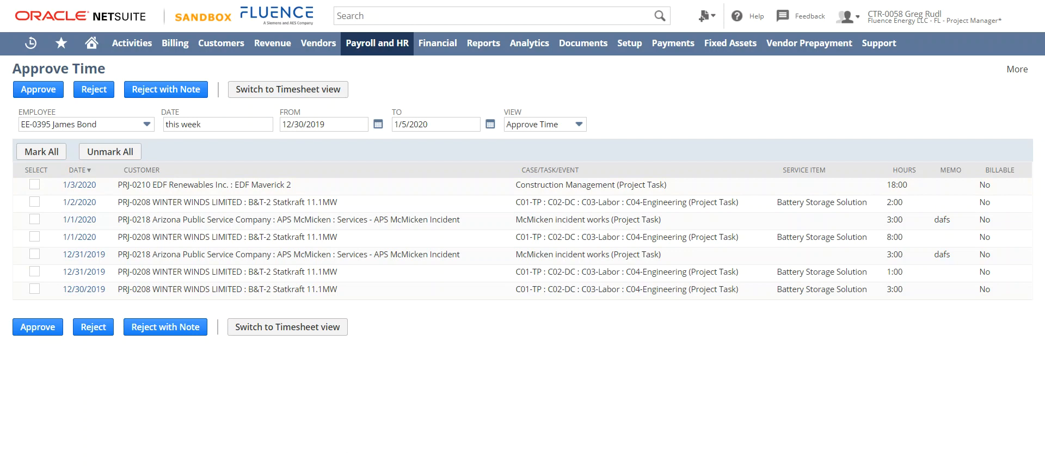
Step: Switch to the employee's Weekly Timesheet in Firefox and examine the submitted entries for the week of 12/30/2019
mouse_move(597, 469)
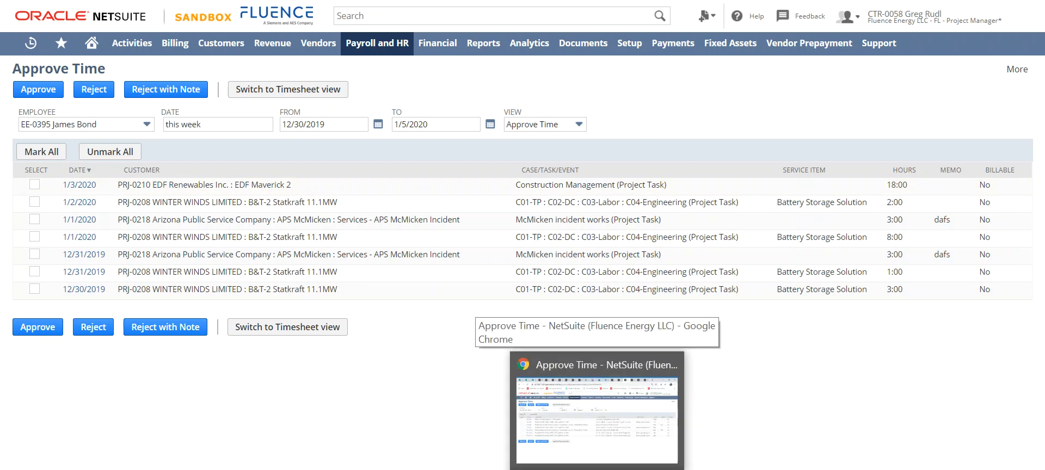
click(572, 469)
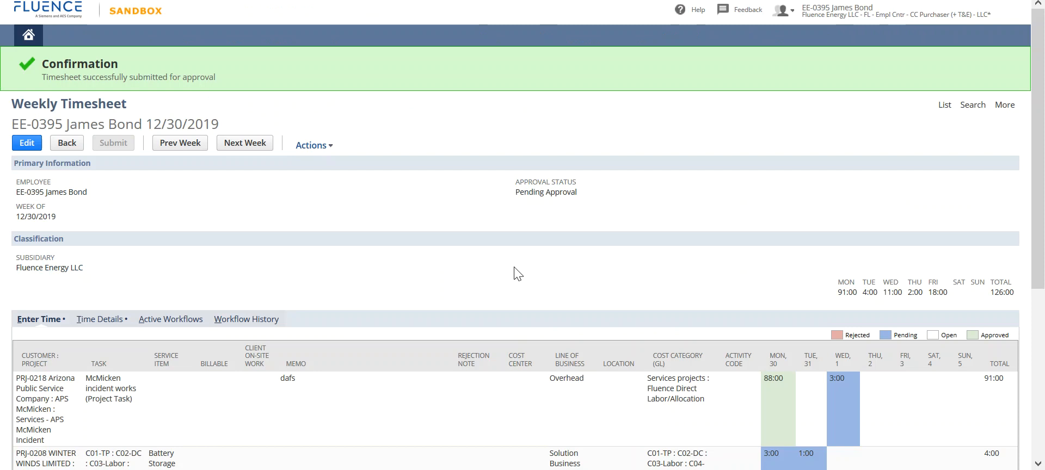
scroll(478, 303, down, 3)
scroll(462, 298, up, 3)
scroll(415, 298, down, 3)
scroll(393, 298, down, 2)
scroll(392, 296, up, 5)
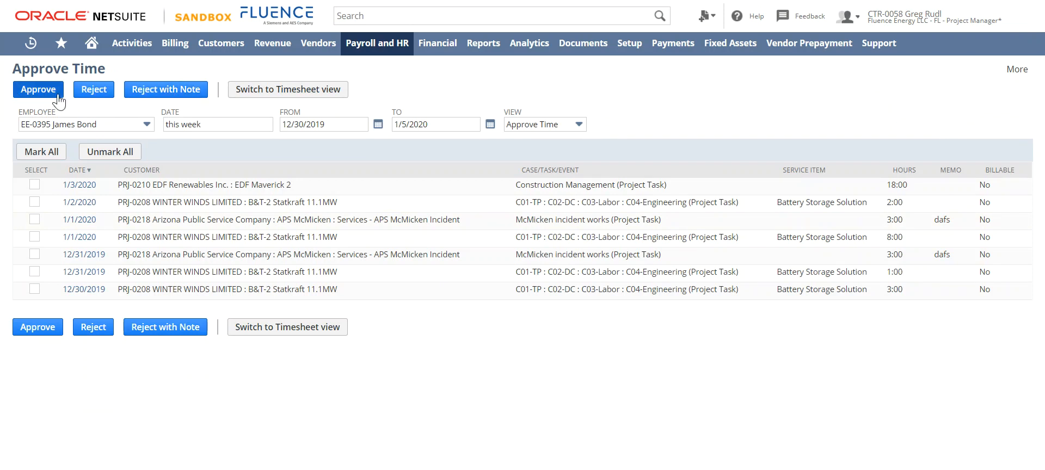
Step: Show approvals by timesheet in the approver's Chrome window and select the three timesheets starting 12/2, 12/9 and 12/30/2019
click(314, 95)
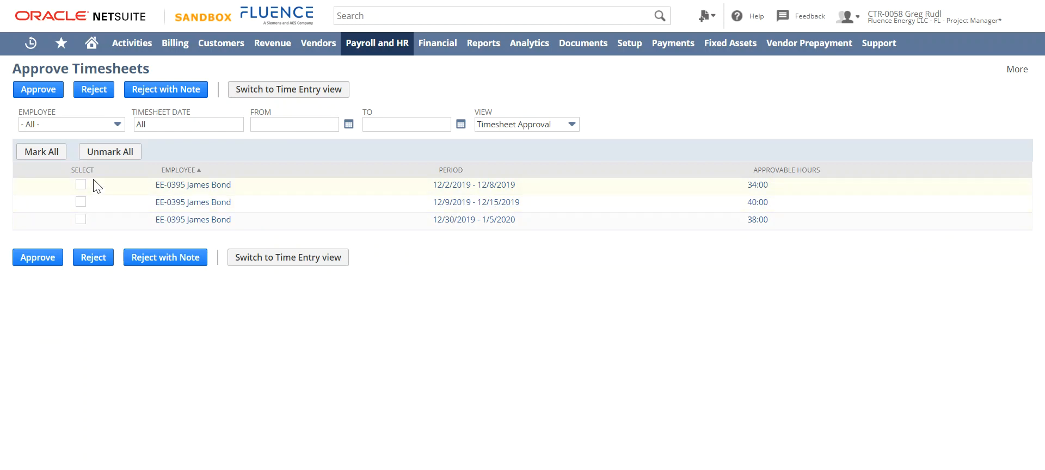
click(80, 184)
click(80, 202)
click(80, 219)
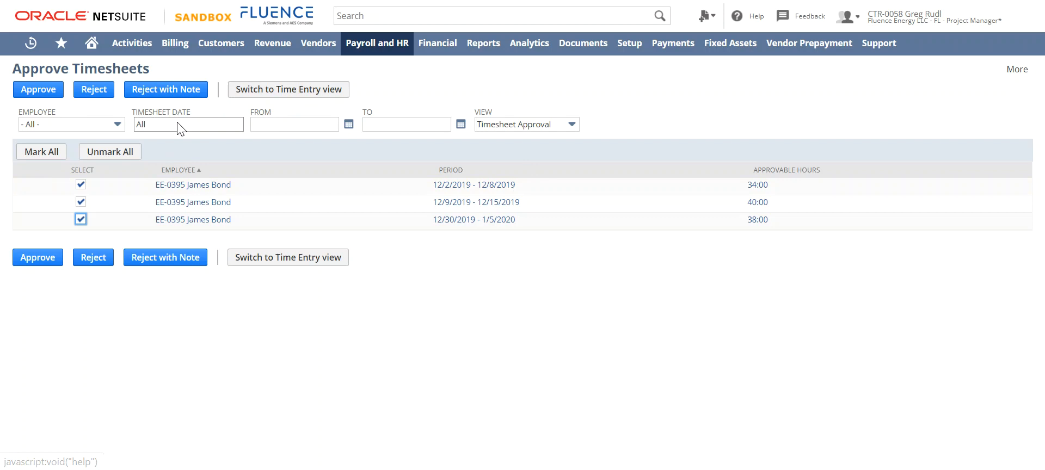
Step: Try marking all timesheets, clear every selection and return to the individual time entry view
click(80, 219)
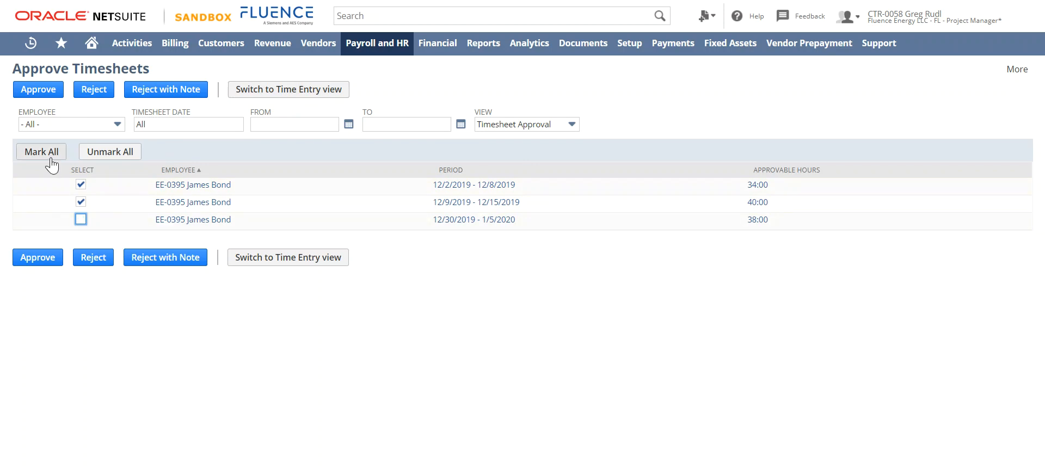
click(27, 153)
click(121, 153)
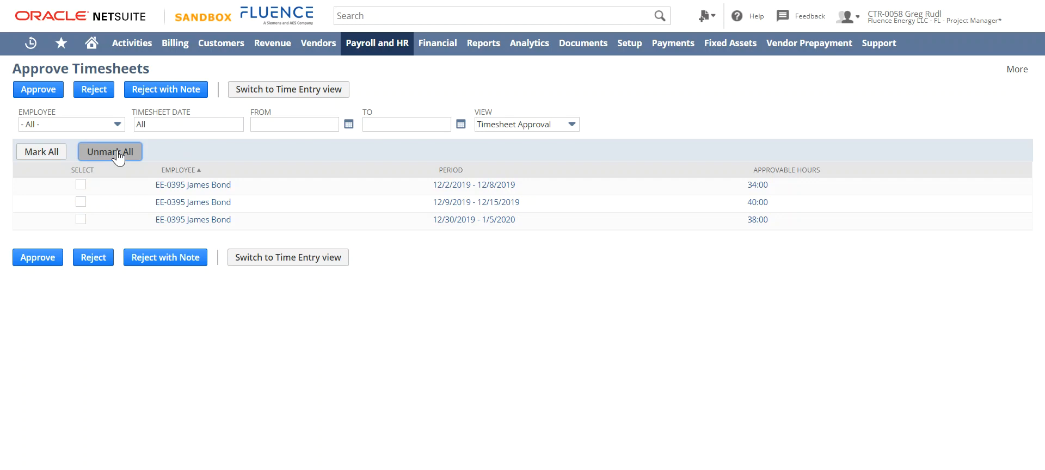
right_click(121, 153)
click(251, 94)
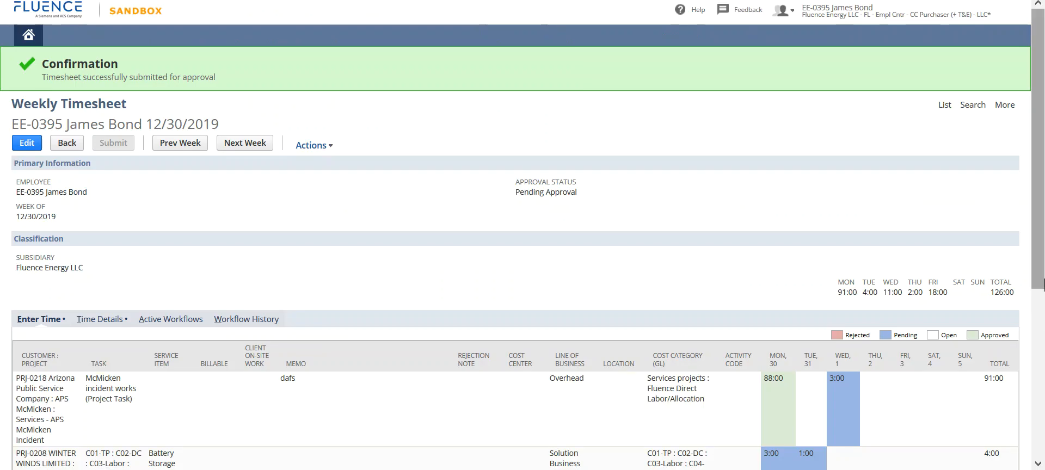
Step: Review the project rows on the employee's Weekly Timesheet in Firefox
scroll(522, 272, down, 4)
scroll(193, 255, down, 1)
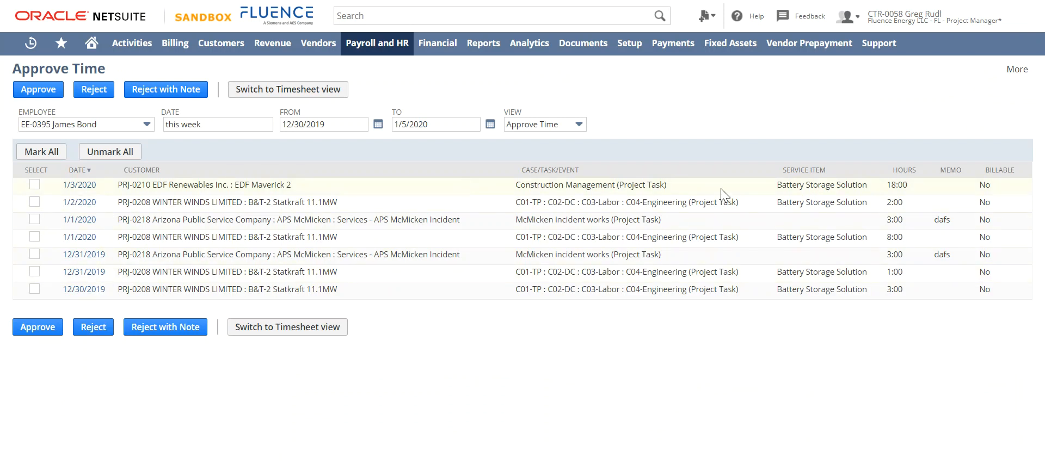
Step: On the approver's Approve Time page in Chrome, try selecting several entries, leaving only the 1/3/2020 EDF Maverick 2 entry marked
click(34, 185)
click(35, 220)
click(35, 237)
click(34, 254)
click(34, 272)
click(34, 289)
click(34, 185)
click(35, 185)
click(34, 219)
click(34, 237)
click(34, 254)
click(35, 289)
click(201, 149)
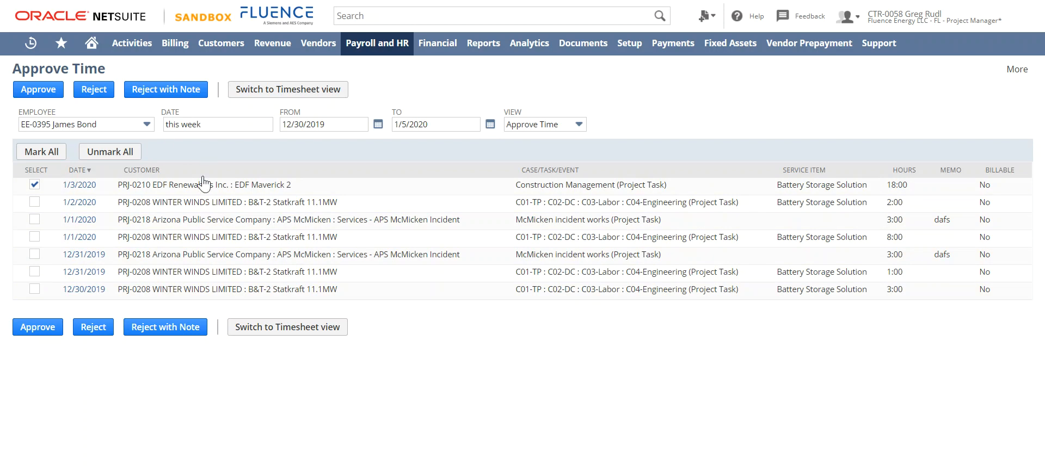
Step: Review the full record of the 1/3/2020 time entry in a separate tab and close it
right_click(81, 187)
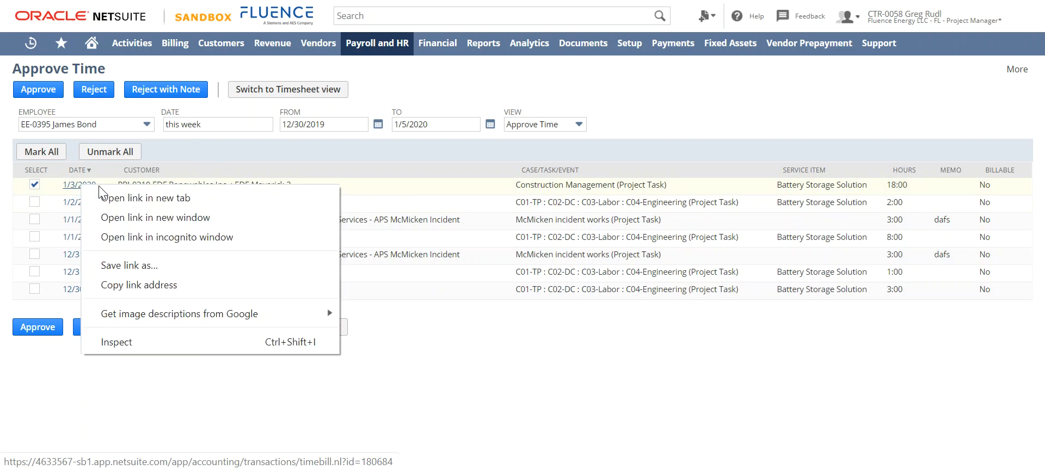
click(157, 198)
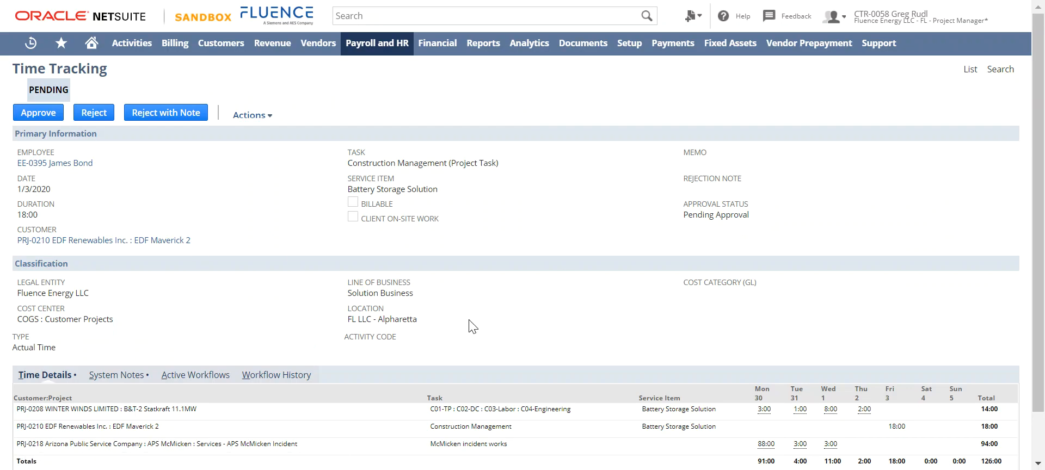
scroll(468, 333, down, 1)
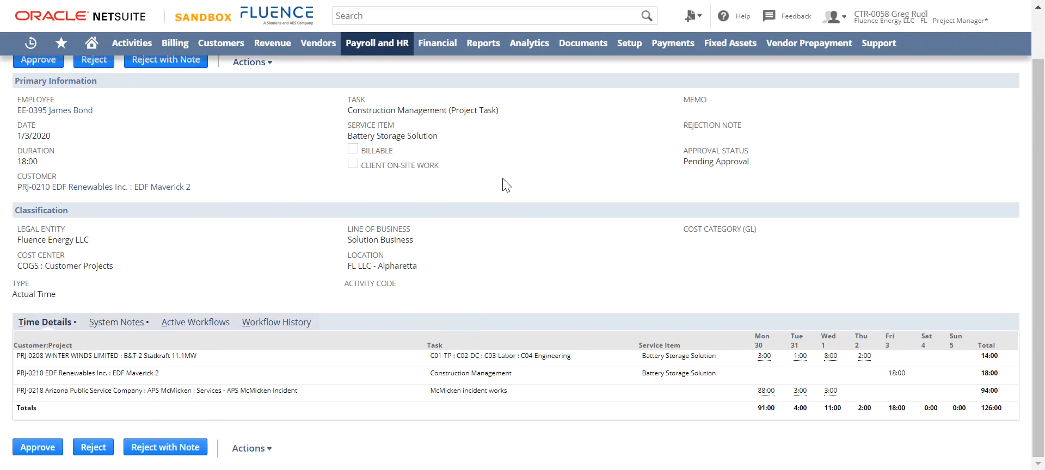
scroll(501, 184, up, 2)
key(ctrl+w)
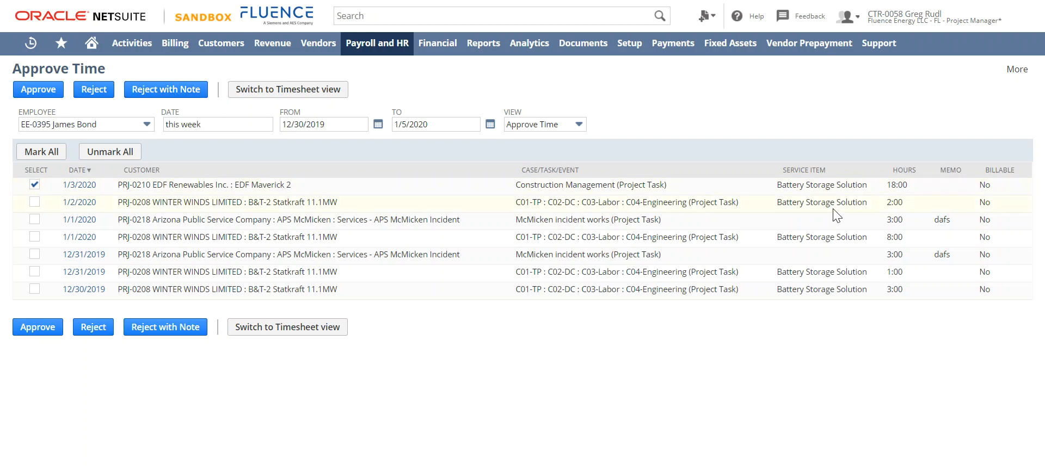
Step: Reject the selected 1/3/2020 time entry with the note "check you math"
click(174, 91)
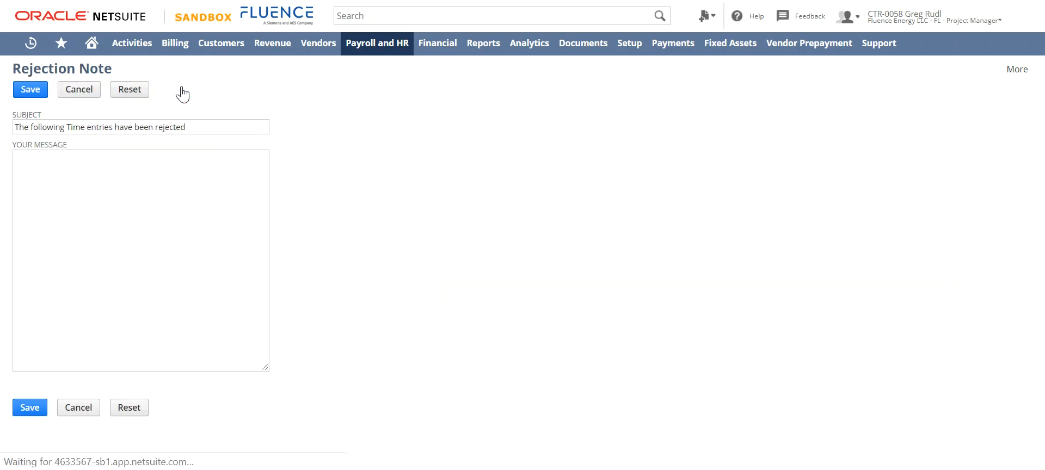
click(148, 187)
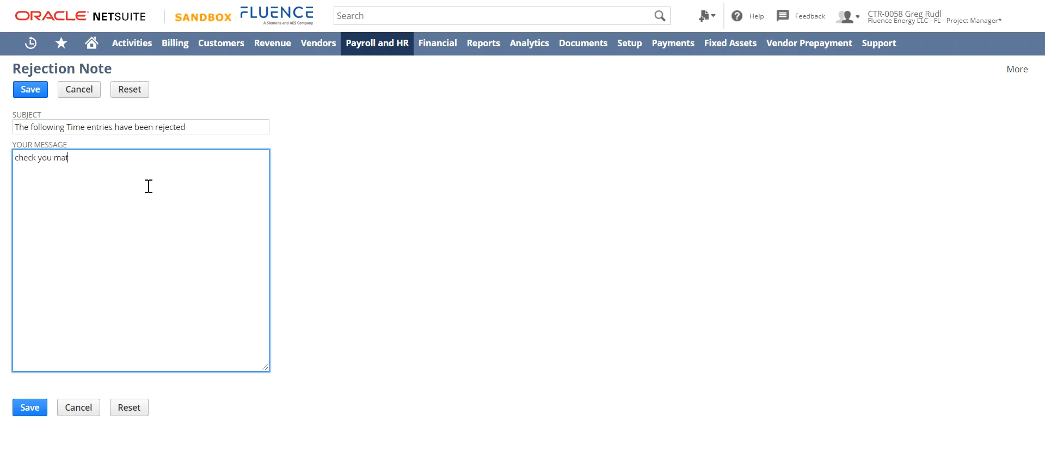
click(30, 91)
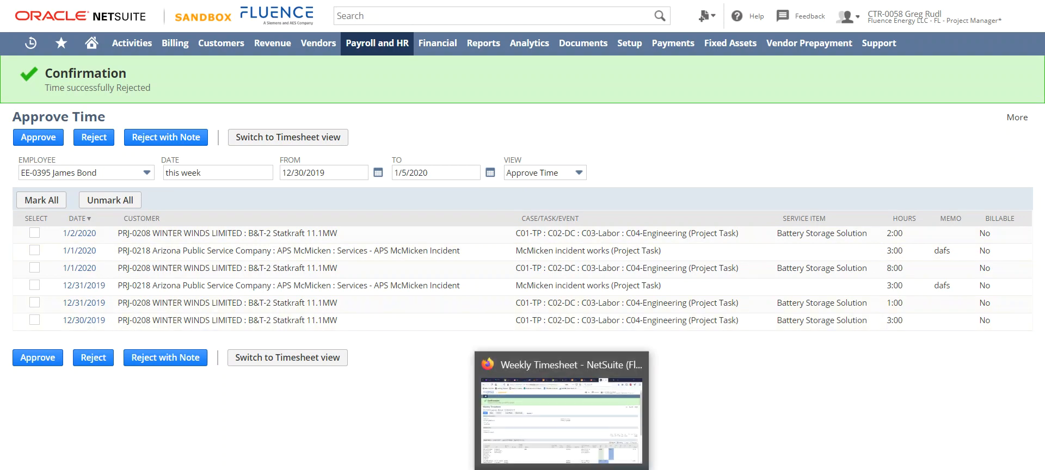
Step: Switch to the employee's Weekly Timesheet in Firefox and examine the rejection note on the EDF Maverick 2 row
click(562, 469)
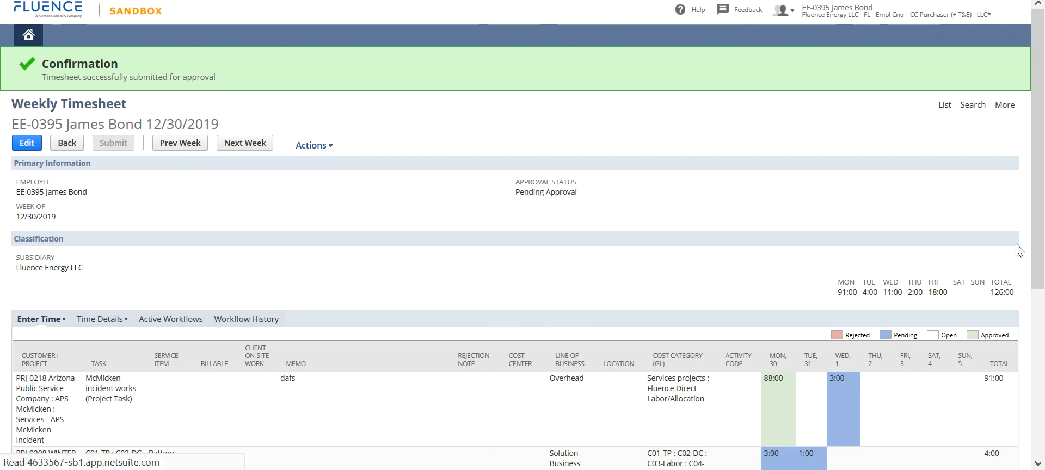
scroll(940, 240, down, 3)
scroll(931, 420, down, 2)
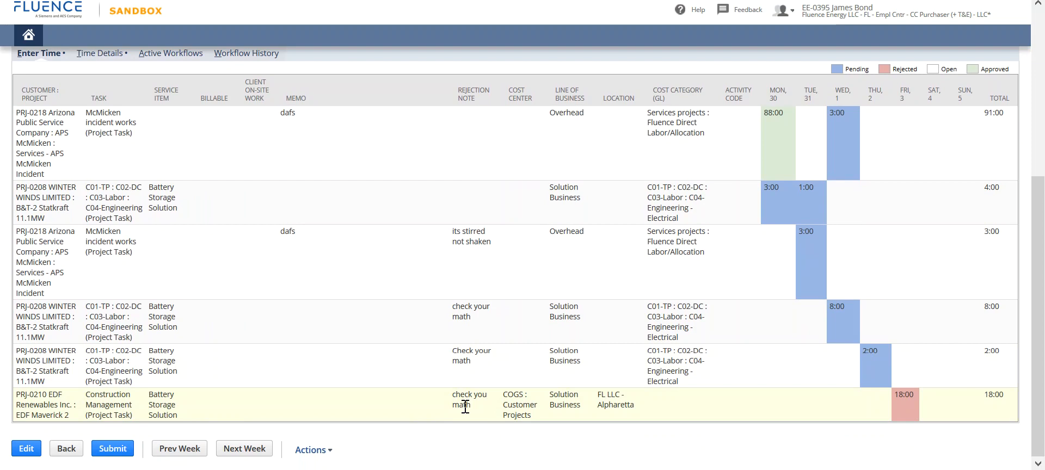
drag(478, 408, 453, 394)
Step: Edit the weekly timesheet, set Friday's hours on the EDF Maverick 2 row to 8, and resubmit it for approval
click(22, 451)
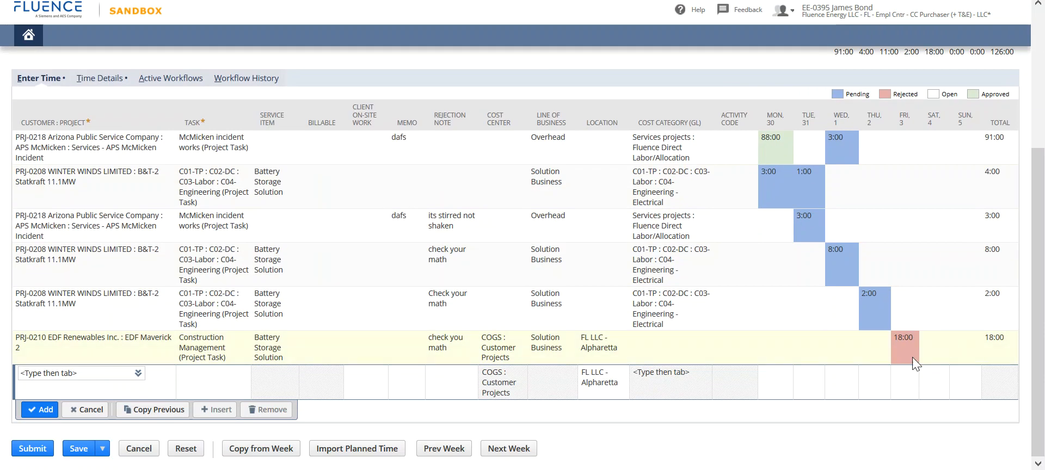
click(907, 354)
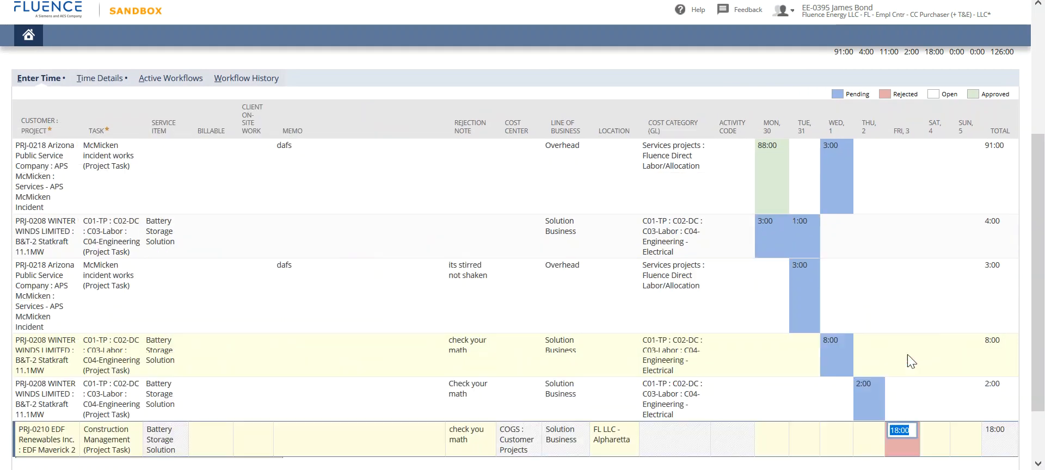
text(8)
scroll(517, 343, down, 2)
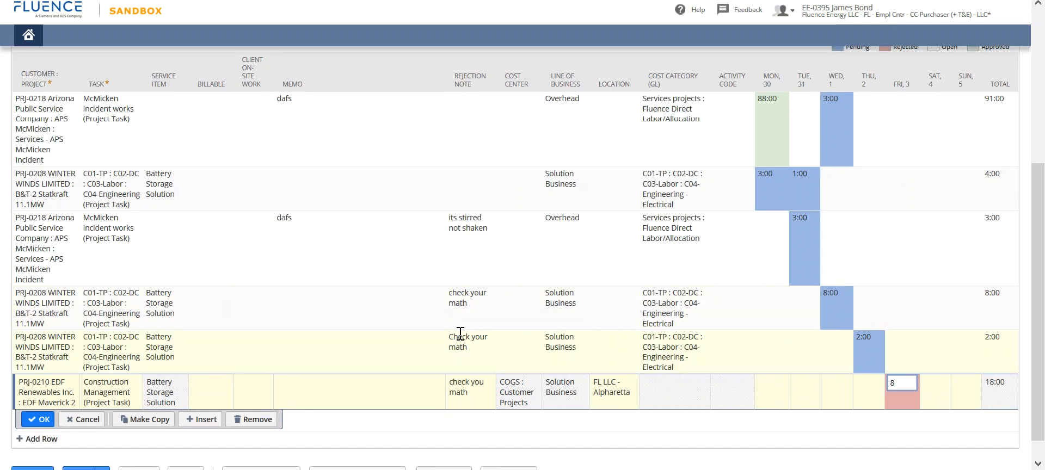
click(34, 393)
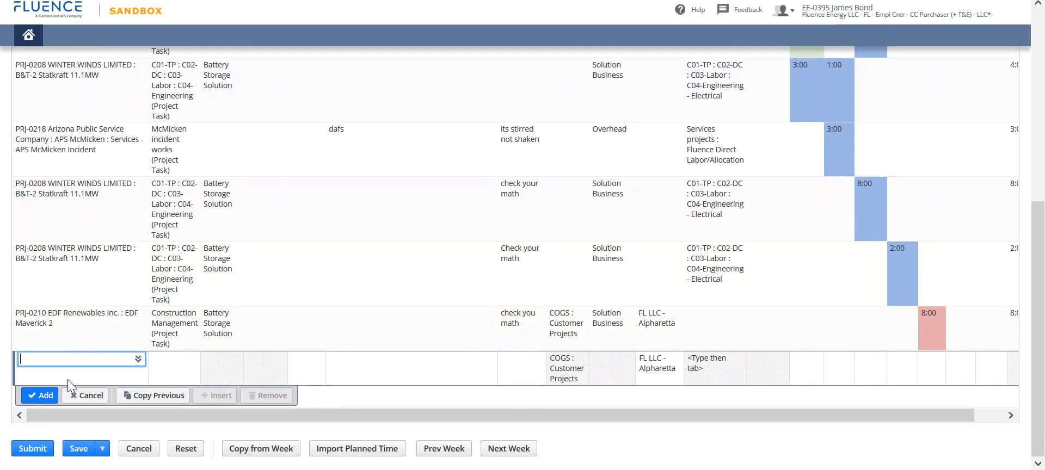
click(23, 450)
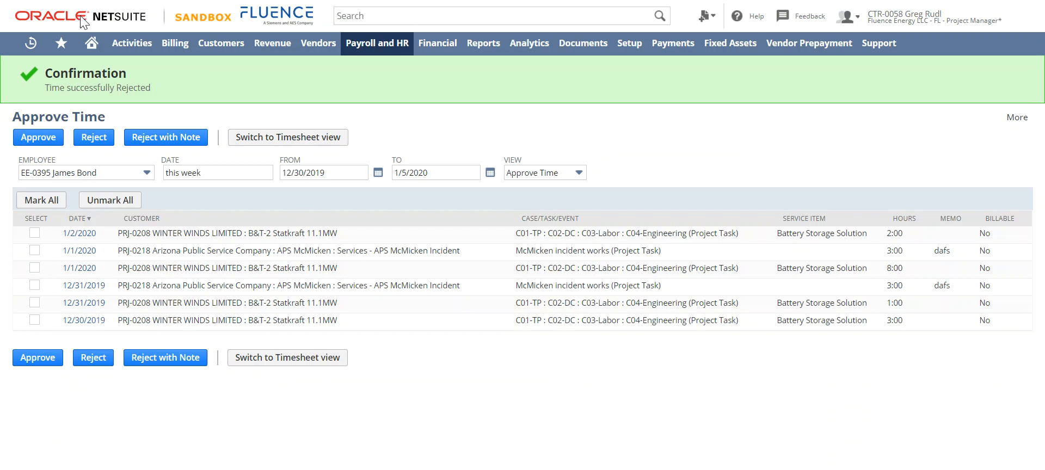
Step: Reload the approver's pending time entries in Chrome, mark them all and switch to the timesheet view
key(F5)
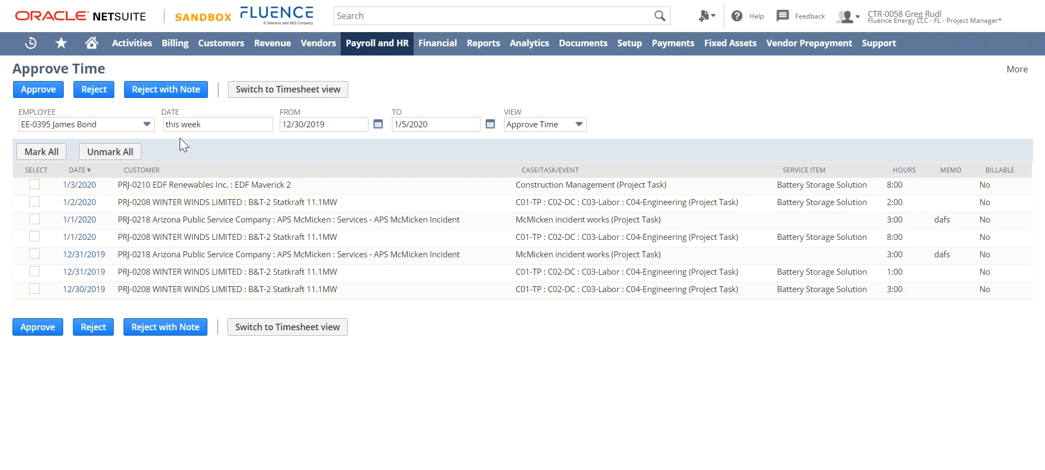
click(59, 153)
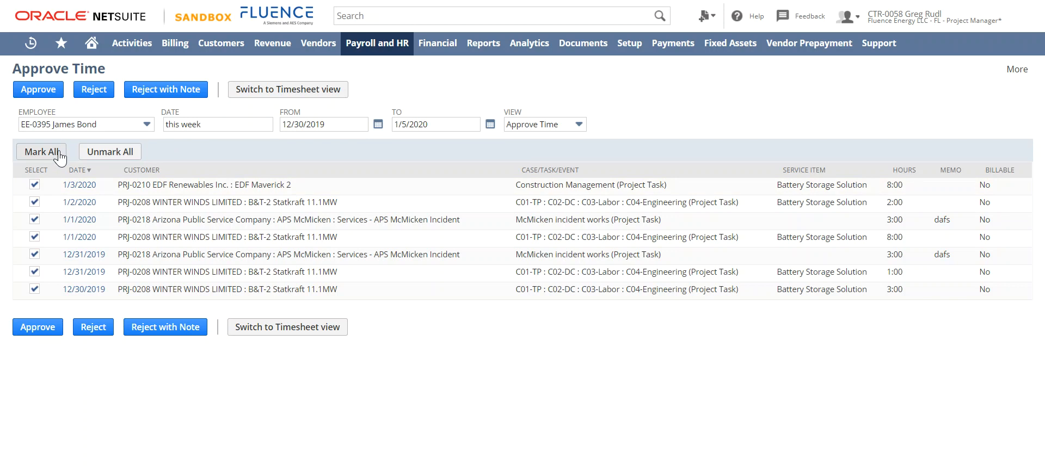
click(309, 91)
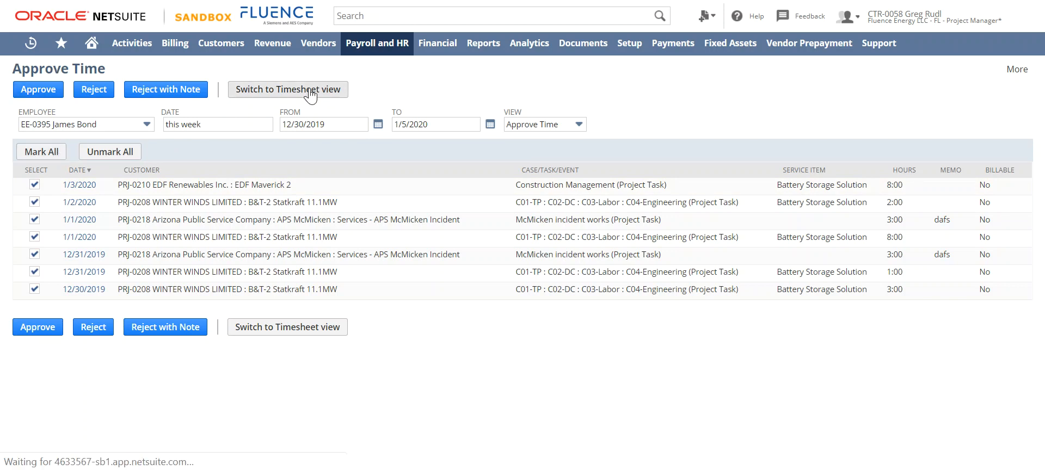
Step: Approve only the timesheet for the period 12/30/2019 - 1/5/2020
click(82, 185)
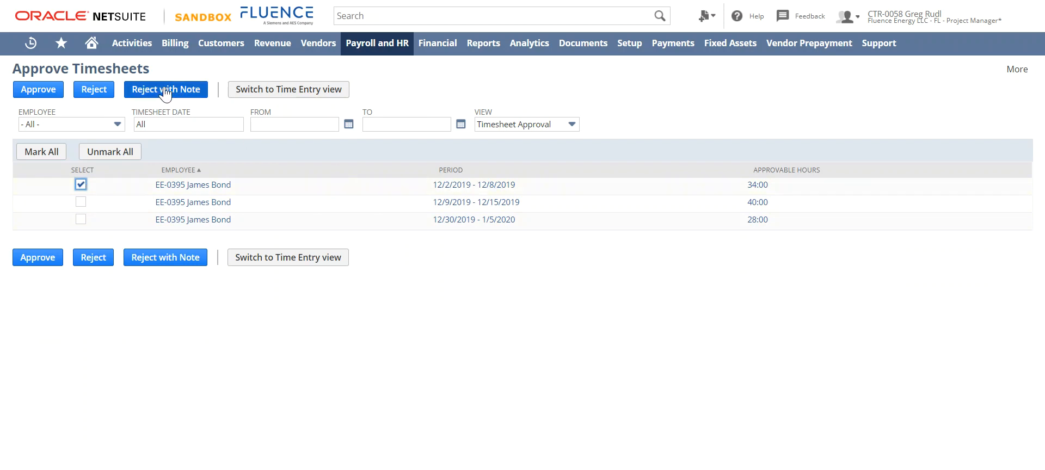
click(80, 220)
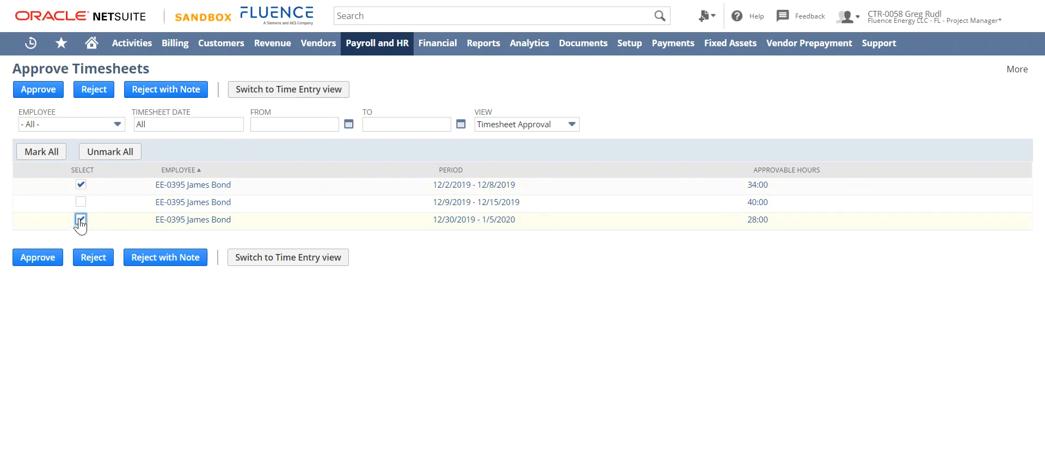
click(81, 185)
click(41, 93)
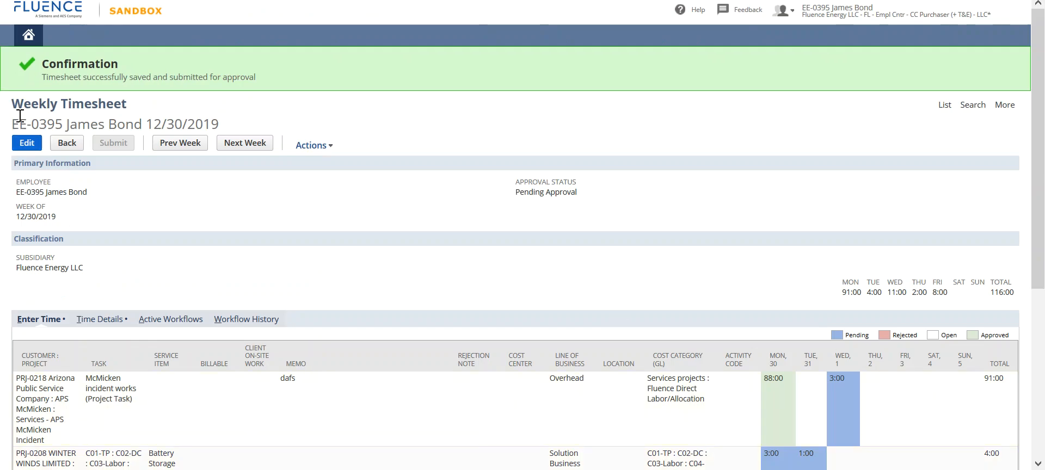
Step: Reload the employee's Weekly Timesheet in Firefox and check the approval status of its entries
key(F5)
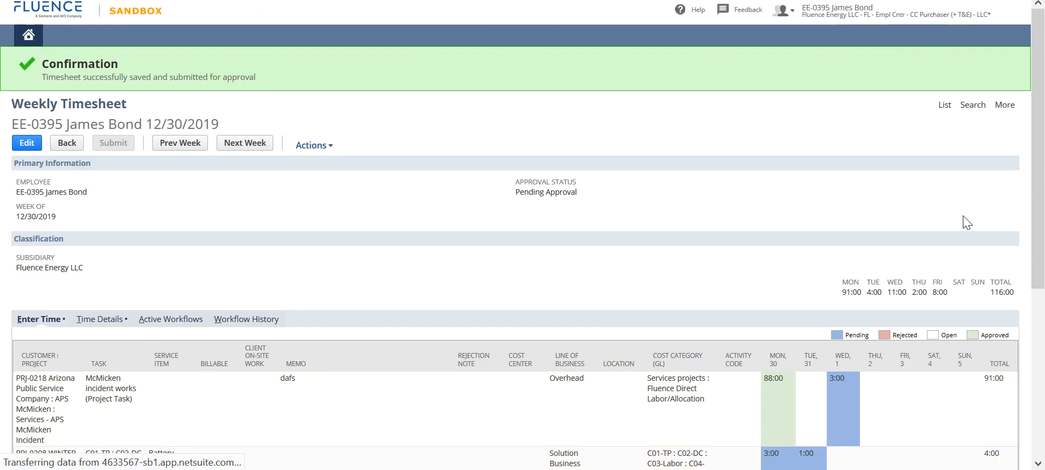
scroll(1041, 206, down, 2)
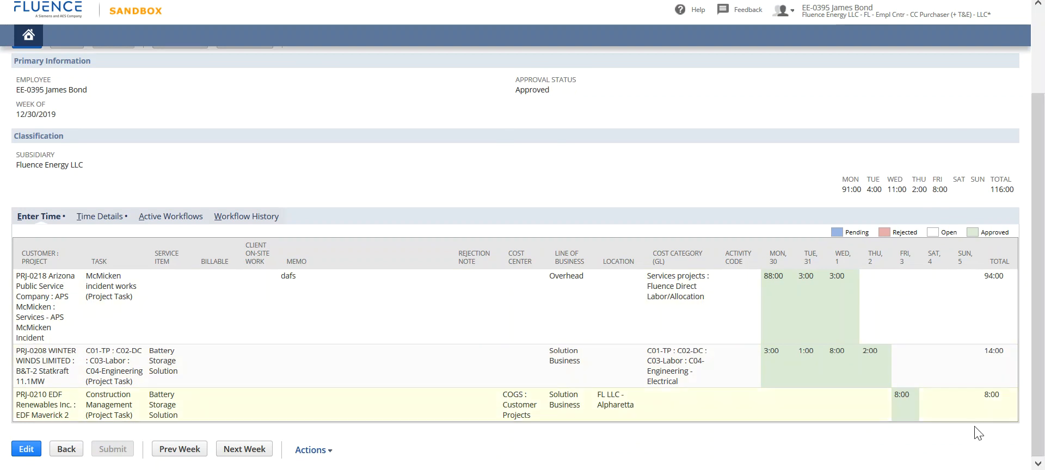
scroll(243, 391, up, 2)
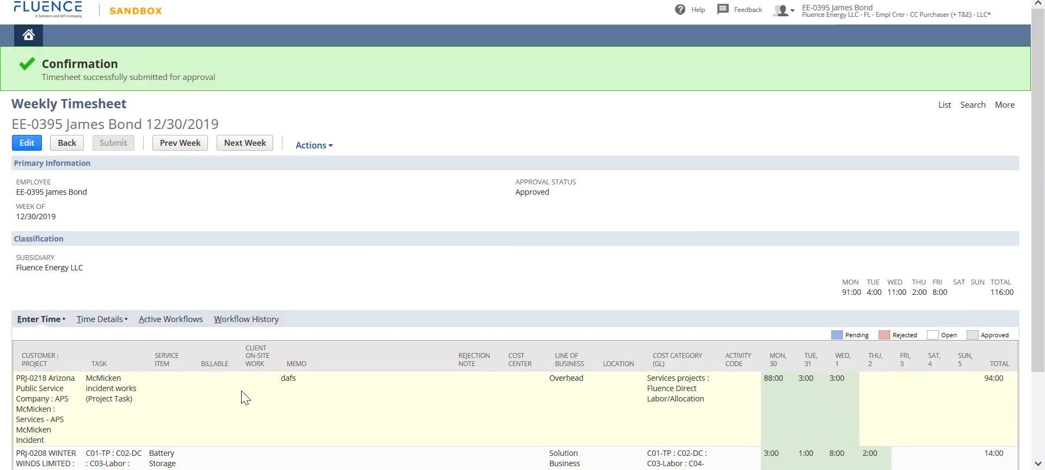